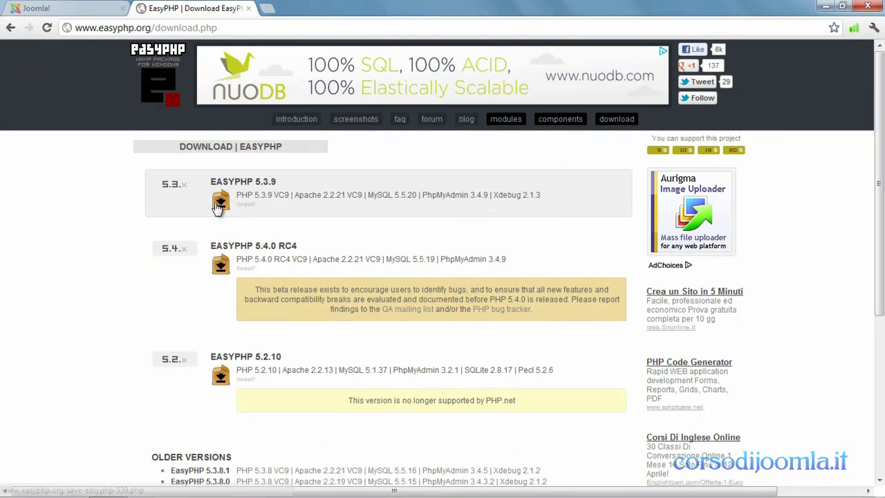
- Download EasyPHP-5.3.9-setup.exe and open it from the download bar with Apri
{"action": "left_click", "coordinate": [220, 201]}
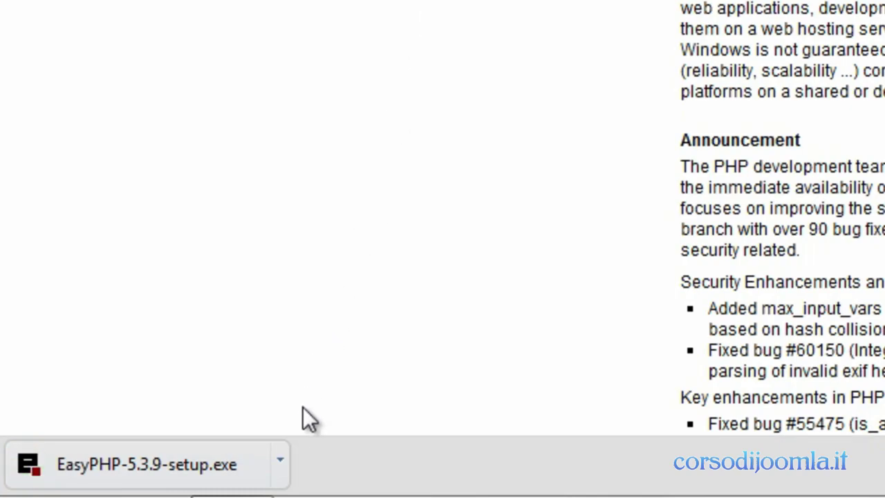
{"action": "left_click", "coordinate": [280, 460]}
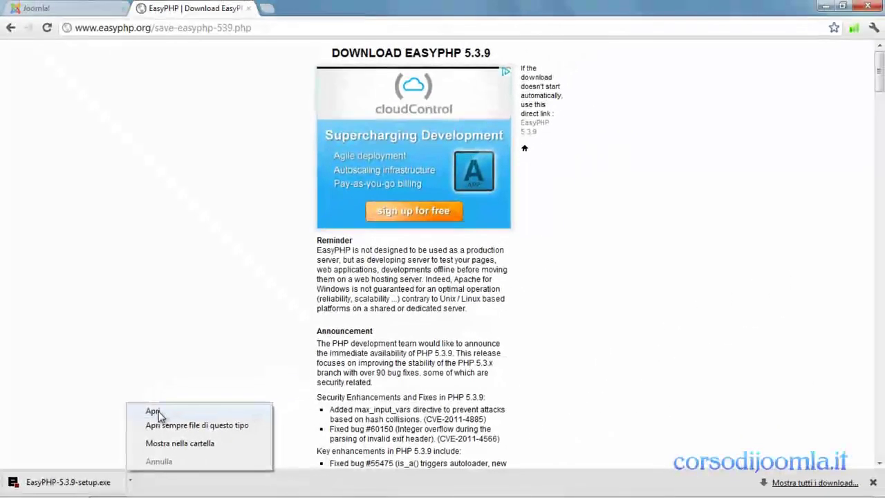
{"action": "left_click", "coordinate": [154, 411]}
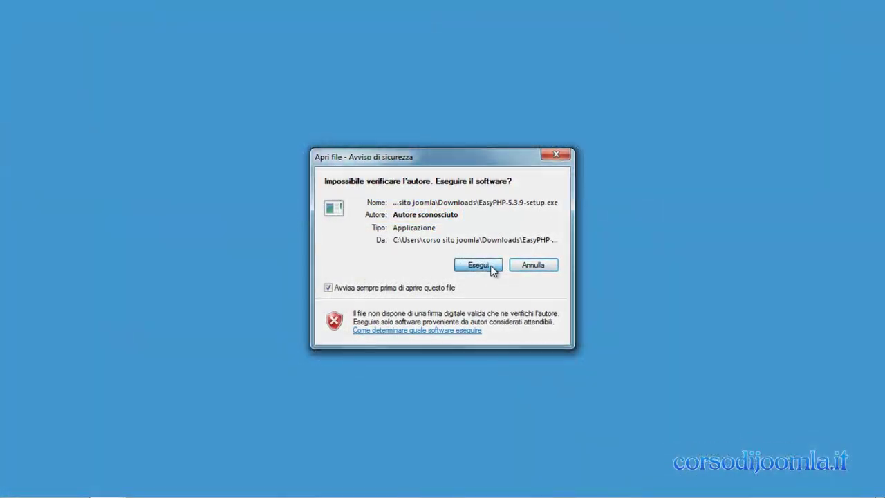
- Run the unsigned installer, choose English, accept the license and reach Select Destination Location
{"action": "left_click", "coordinate": [490, 266]}
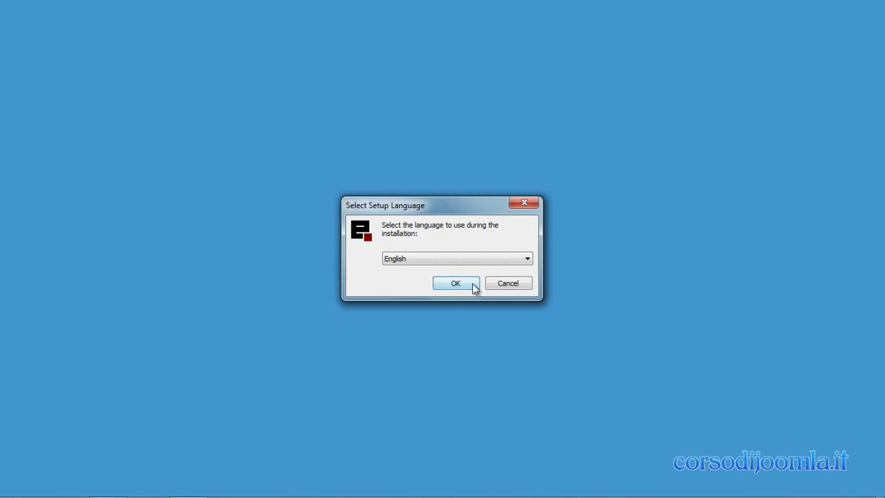
{"action": "left_click", "coordinate": [473, 283]}
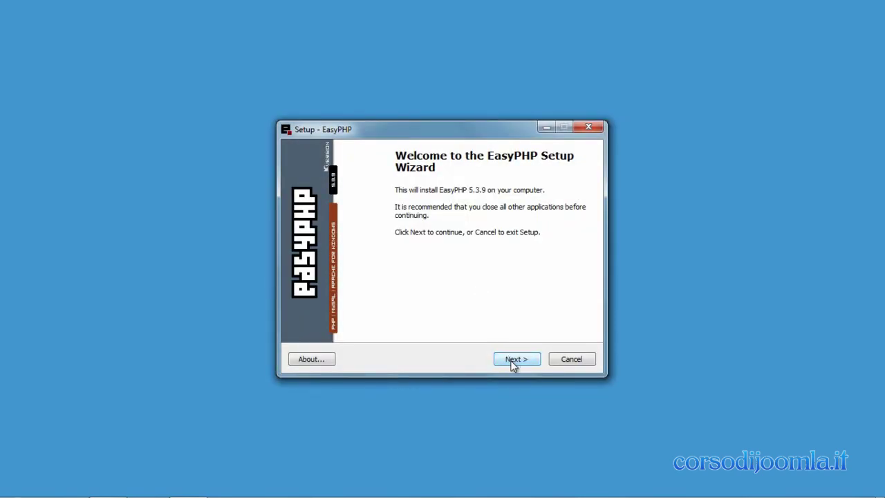
{"action": "left_click", "coordinate": [512, 360]}
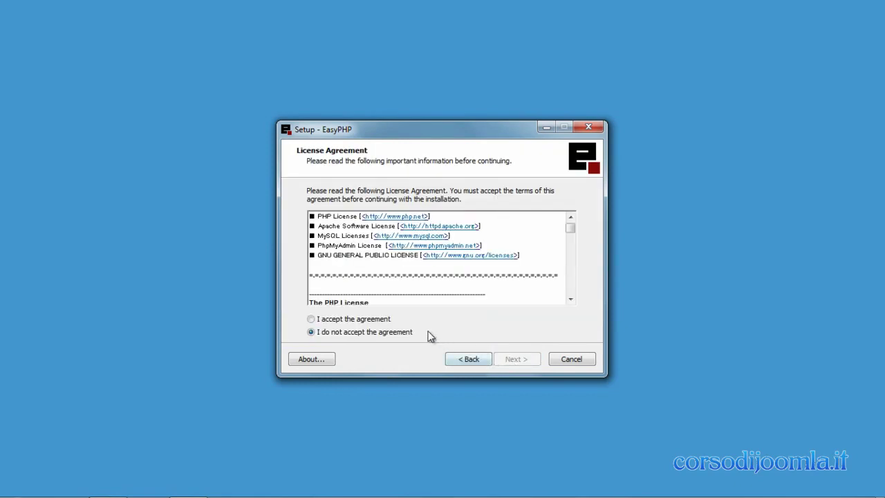
{"action": "left_click", "coordinate": [384, 321]}
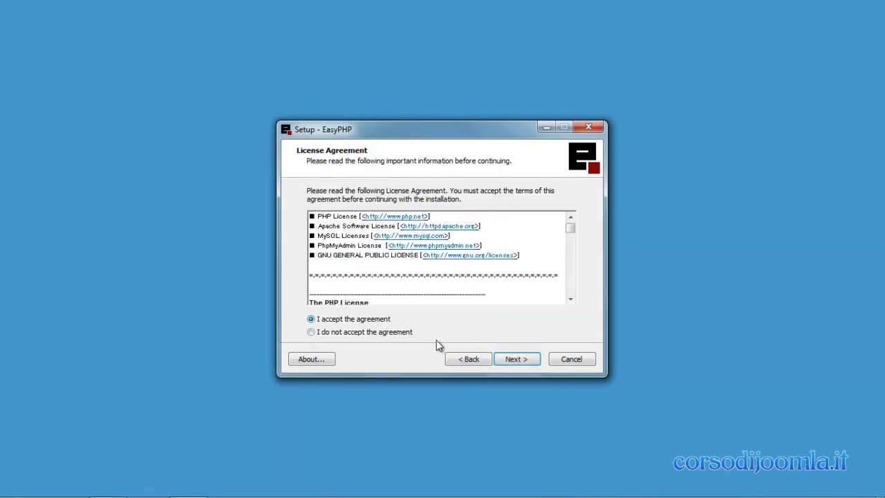
{"action": "left_click", "coordinate": [504, 362]}
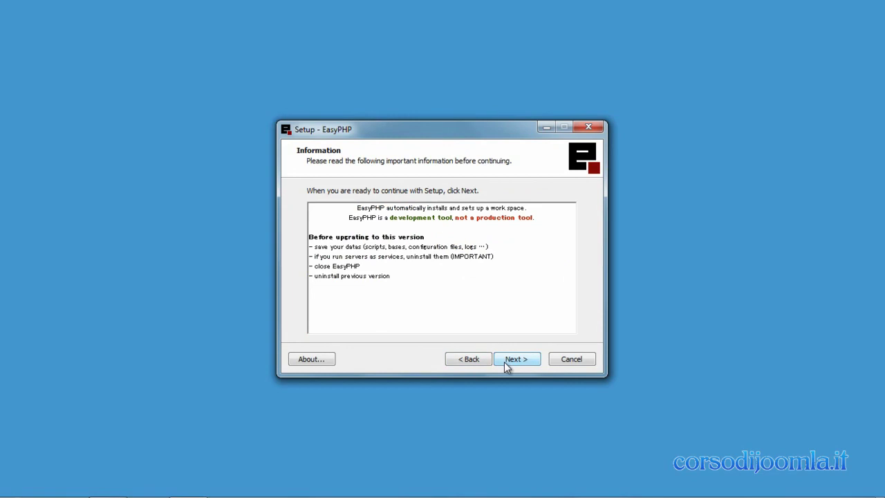
{"action": "left_click", "coordinate": [505, 360]}
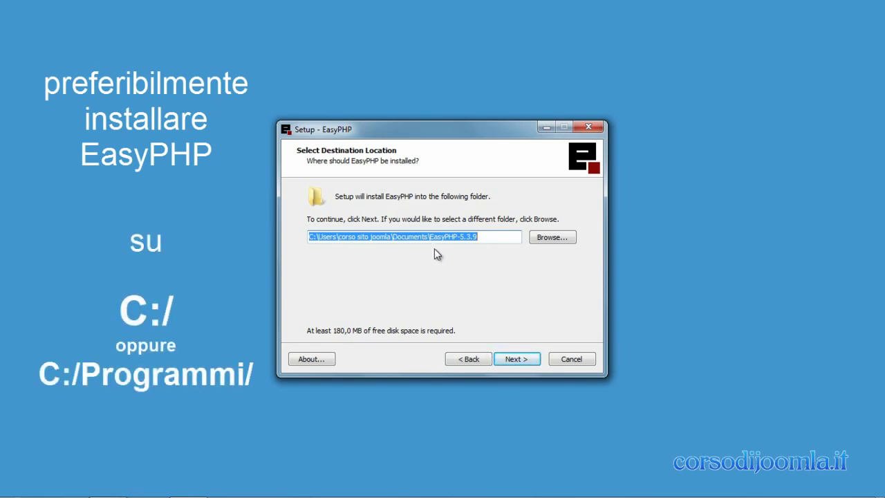
- Remove 'Documents\' from the install path and install EasyPHP 5.3.9 with the default Start Menu folder
{"action": "left_click_drag", "start_coordinate": [431, 237], "coordinate": [392, 238]}
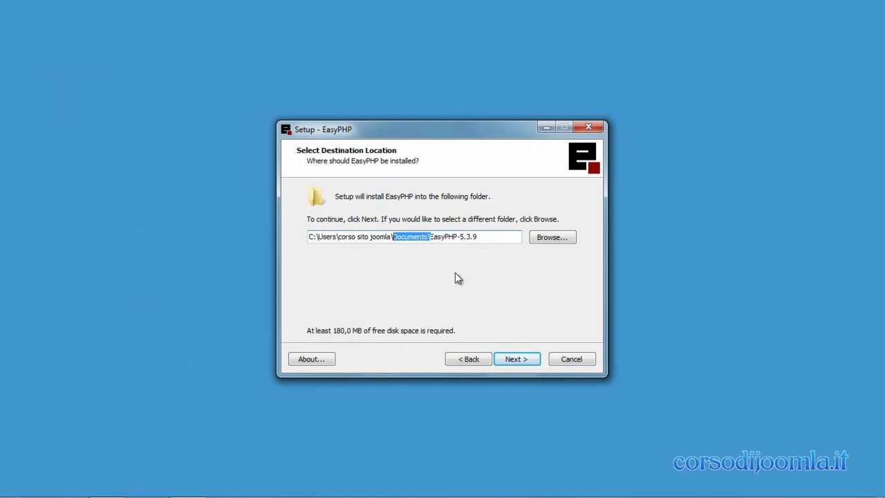
{"action": "key", "text": "Delete"}
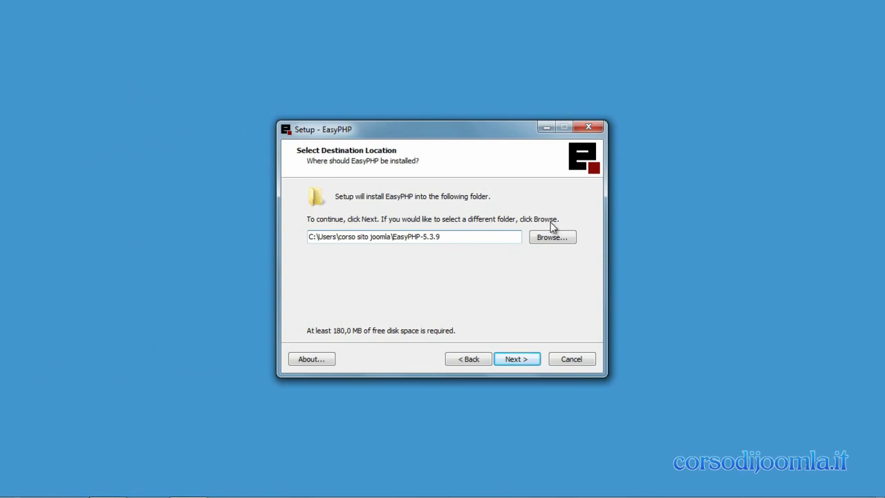
{"action": "left_click", "coordinate": [519, 362]}
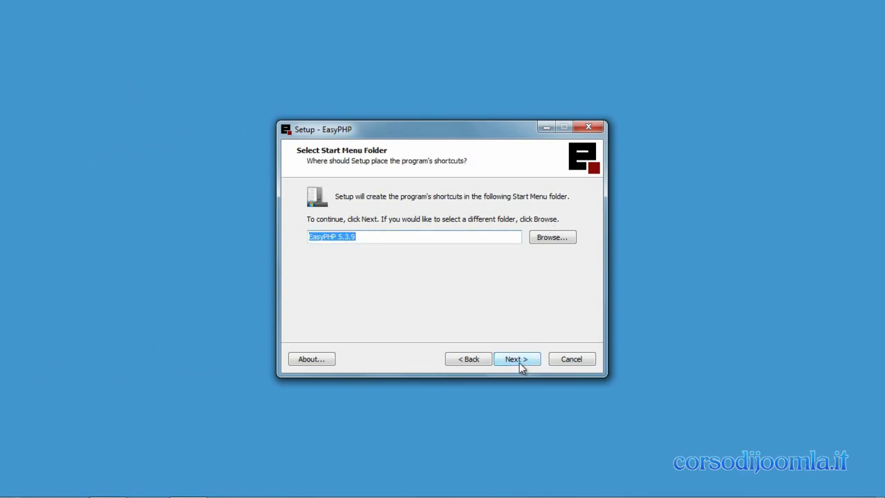
{"action": "left_click", "coordinate": [517, 362]}
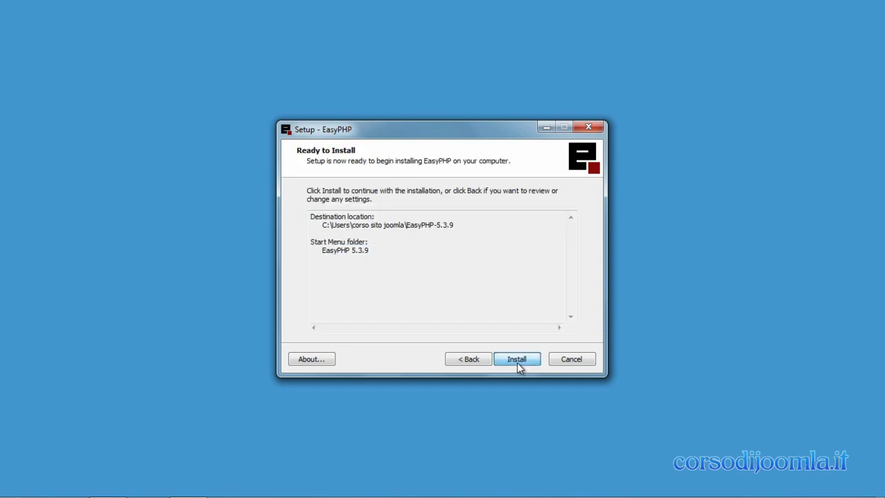
{"action": "left_click", "coordinate": [517, 362]}
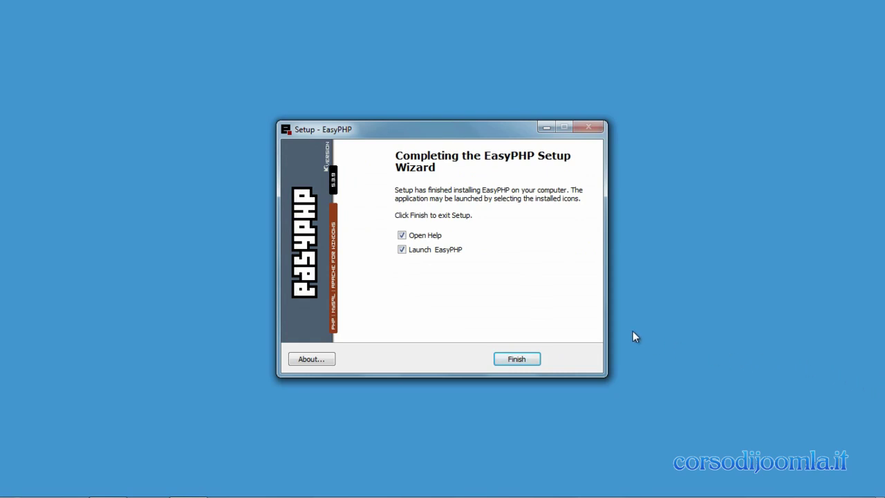
- Finish setup with Open Help and Launch EasyPHP both unchecked
{"action": "left_click", "coordinate": [403, 236]}
{"action": "left_click", "coordinate": [404, 250]}
{"action": "left_click", "coordinate": [509, 361]}
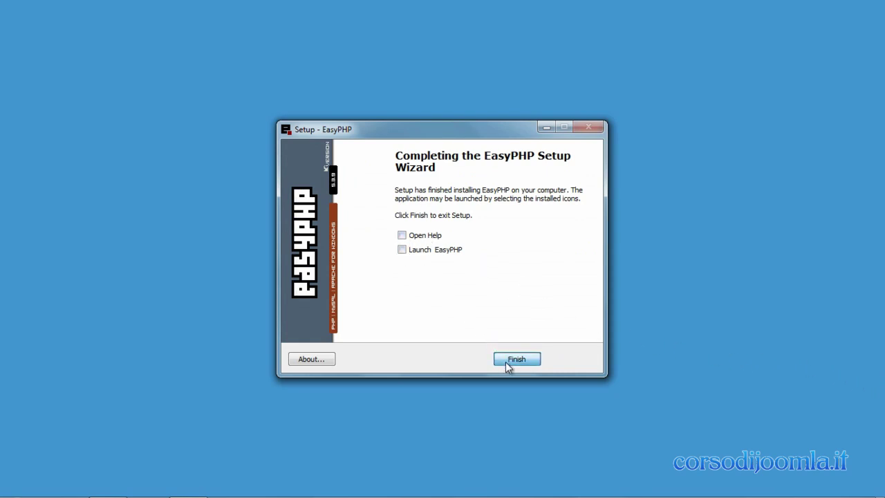
{"action": "left_click", "coordinate": [19, 490]}
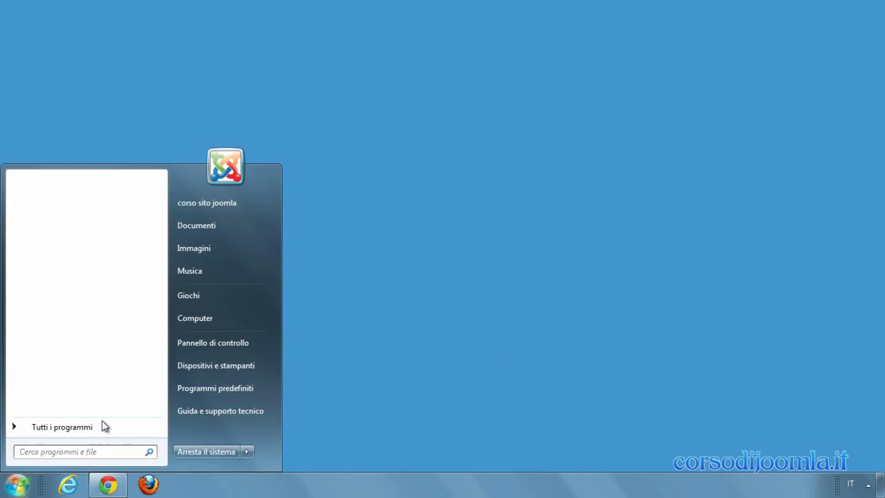
- Check the EasyPHP-5.3.9 folder's empty www folder, then run EasyPHP-5.3.9.exe as administrator
{"action": "left_click", "coordinate": [230, 204]}
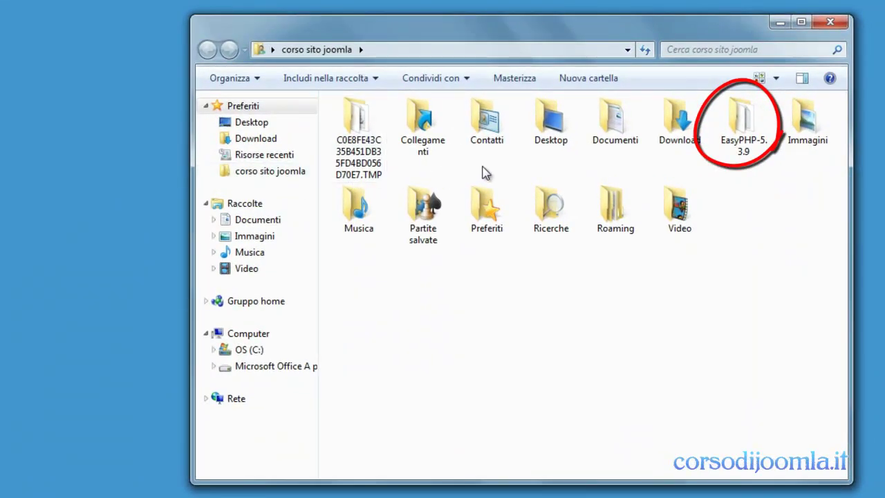
{"action": "left_click", "coordinate": [746, 131]}
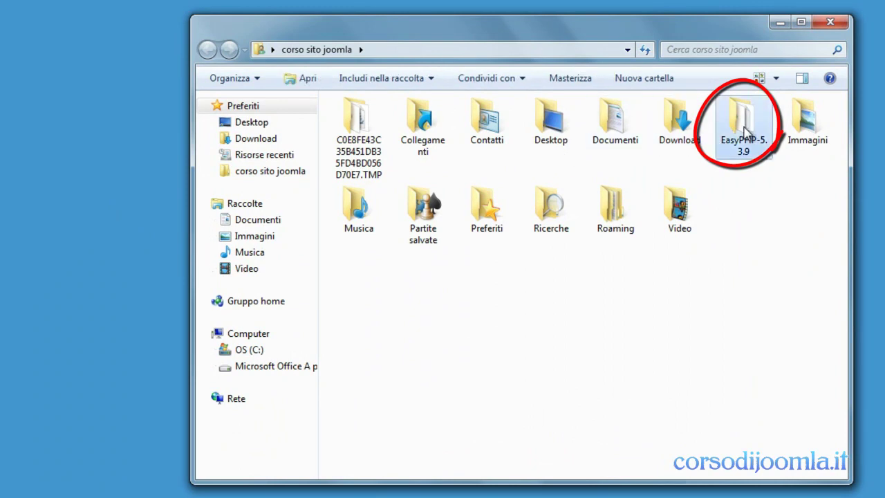
{"action": "double_click", "coordinate": [745, 132]}
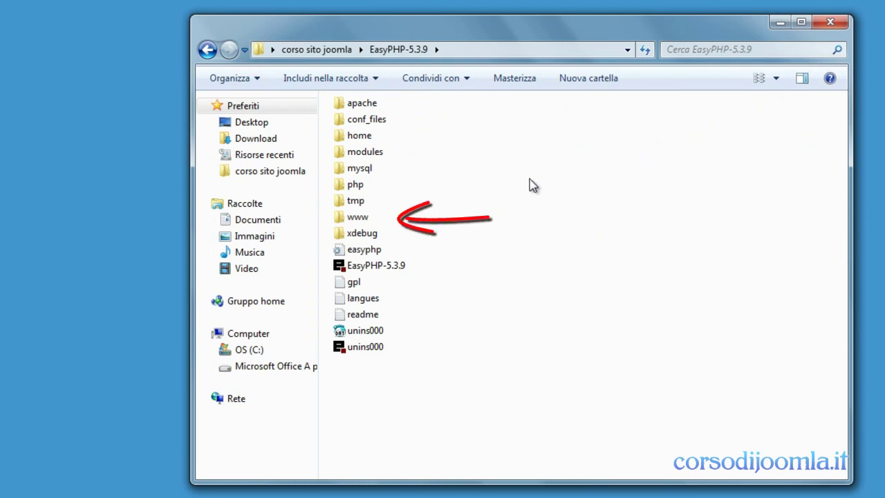
{"action": "double_click", "coordinate": [358, 218]}
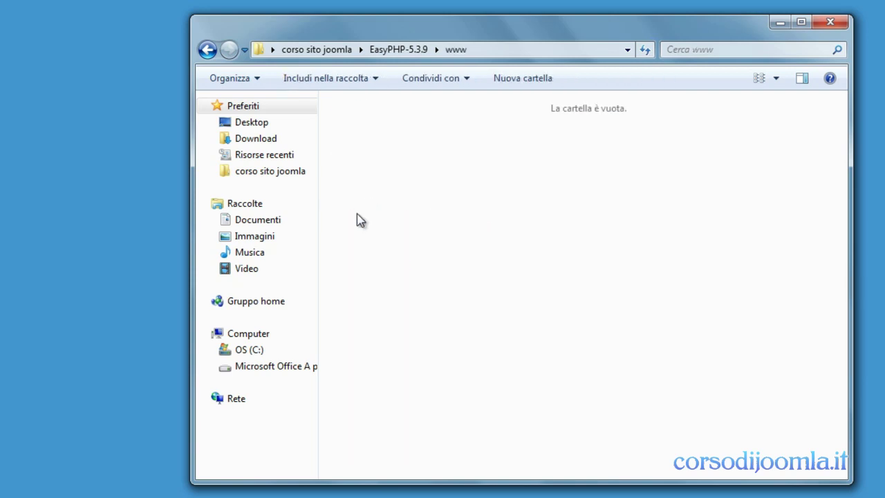
{"action": "left_click", "coordinate": [207, 50]}
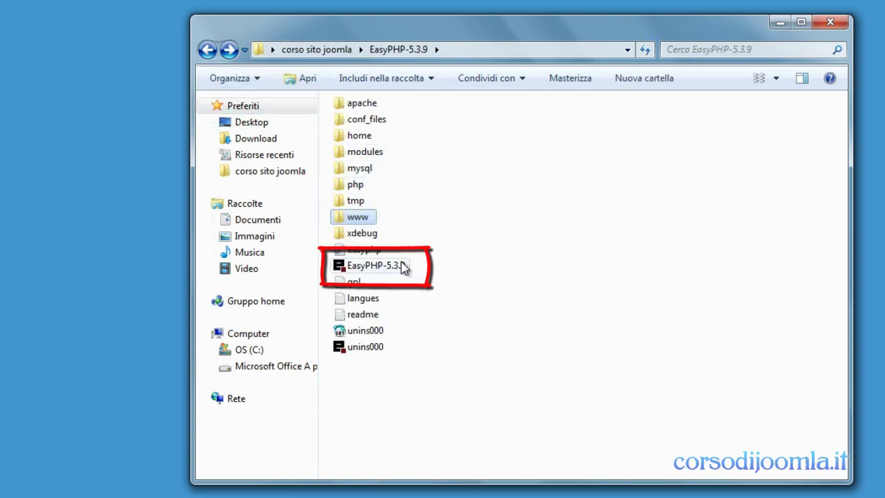
{"action": "right_click", "coordinate": [399, 263]}
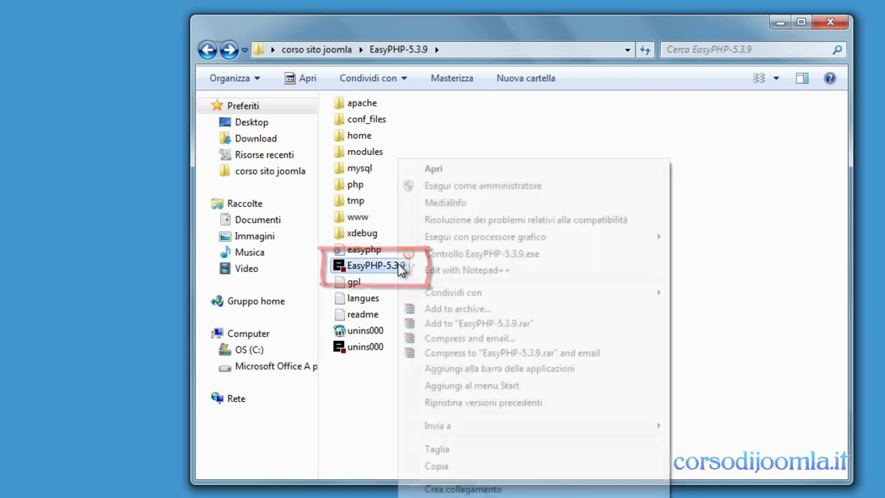
{"action": "left_click", "coordinate": [443, 187]}
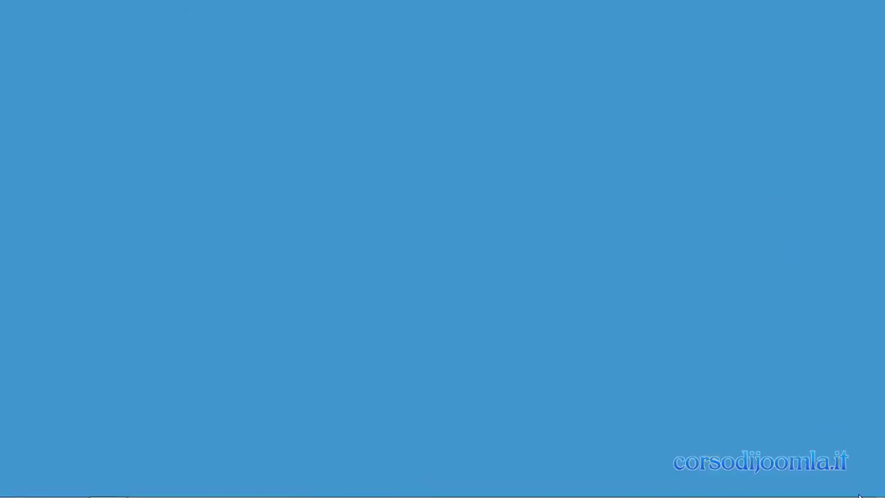
- Open the EasyPHP status window from the tray icon, then its right-click menu
{"action": "mouse_move", "coordinate": [861, 495]}
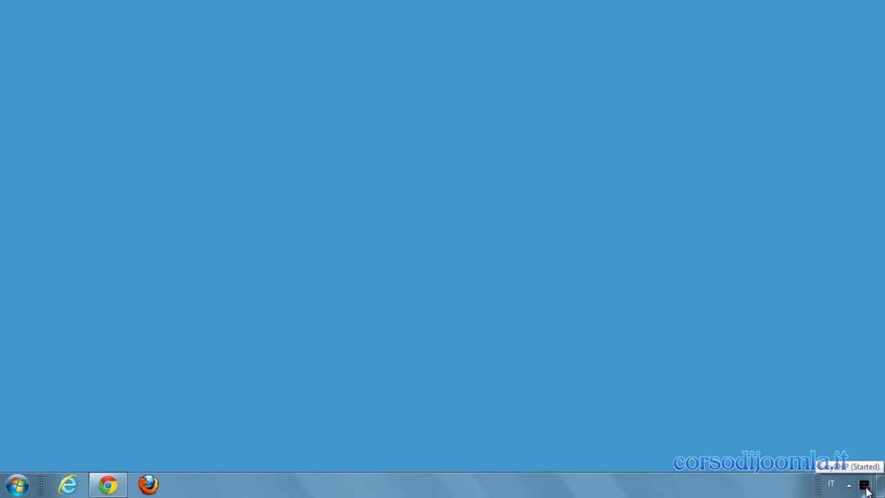
{"action": "double_click", "coordinate": [865, 487]}
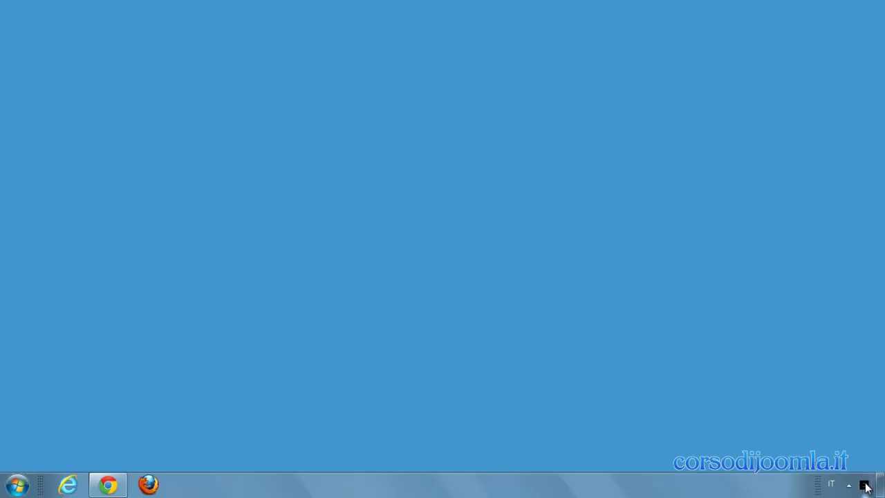
{"action": "right_click", "coordinate": [860, 484]}
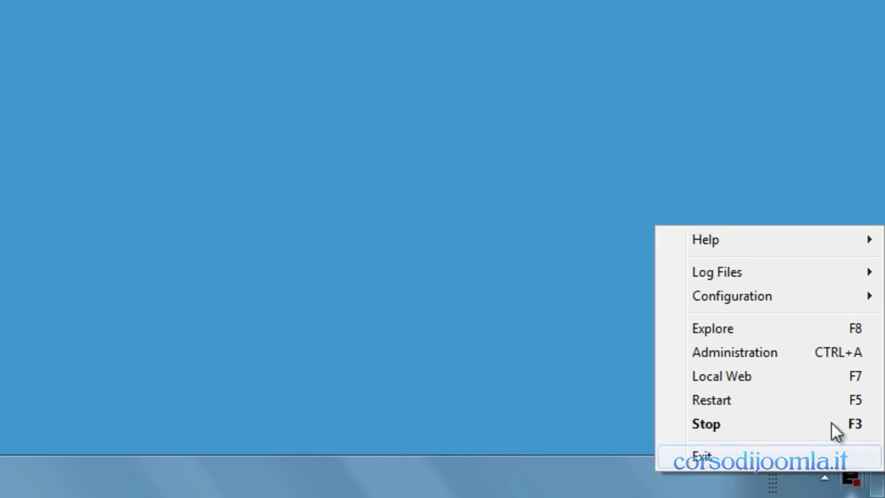
{"action": "mouse_move", "coordinate": [765, 244]}
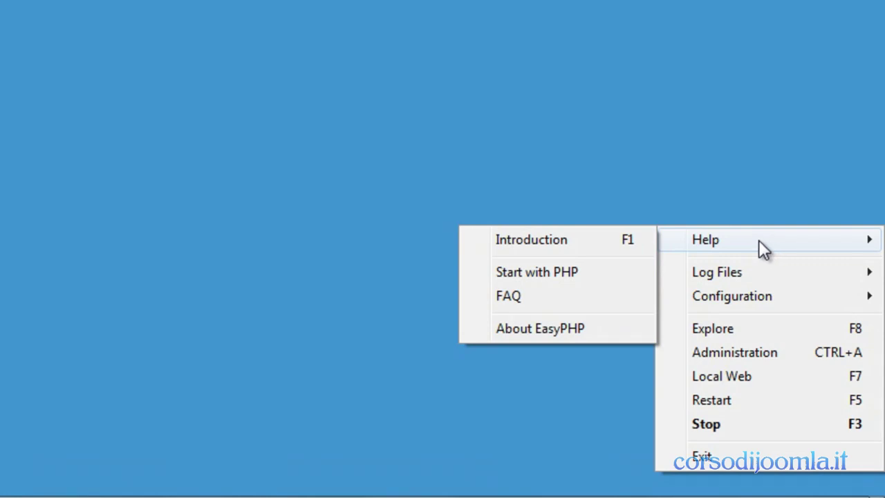
{"action": "mouse_move", "coordinate": [728, 273]}
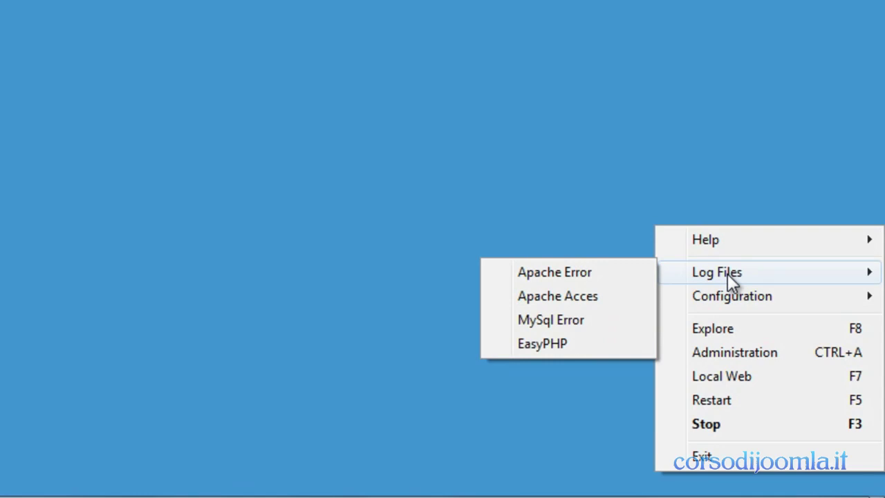
{"action": "mouse_move", "coordinate": [733, 301]}
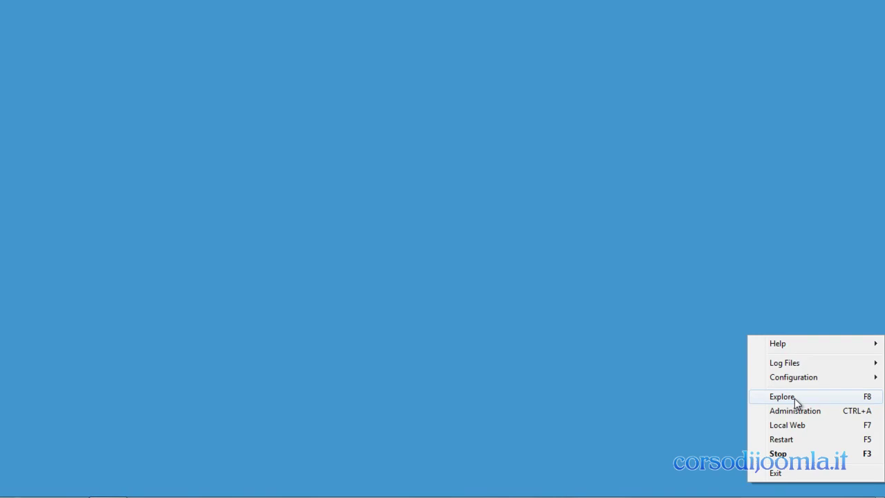
- Open EasyPHP's www folder via Explore, confirm it is empty, and close it
{"action": "left_click", "coordinate": [794, 399]}
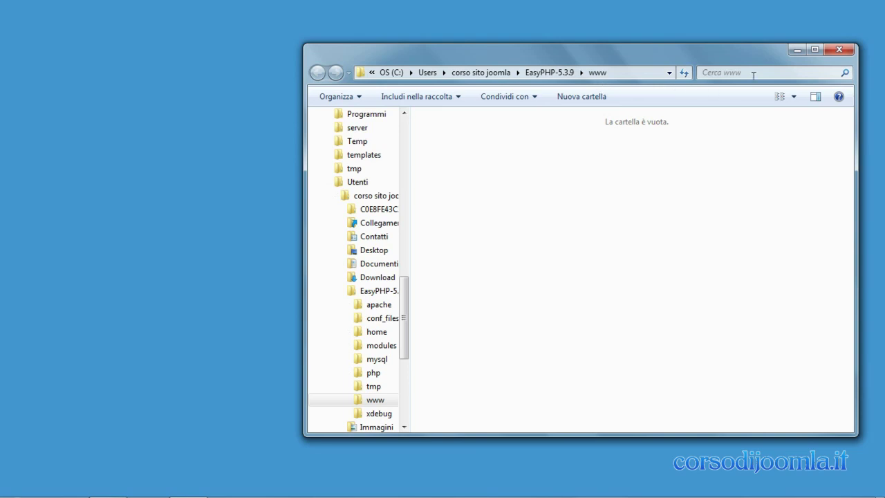
{"action": "left_click", "coordinate": [837, 50]}
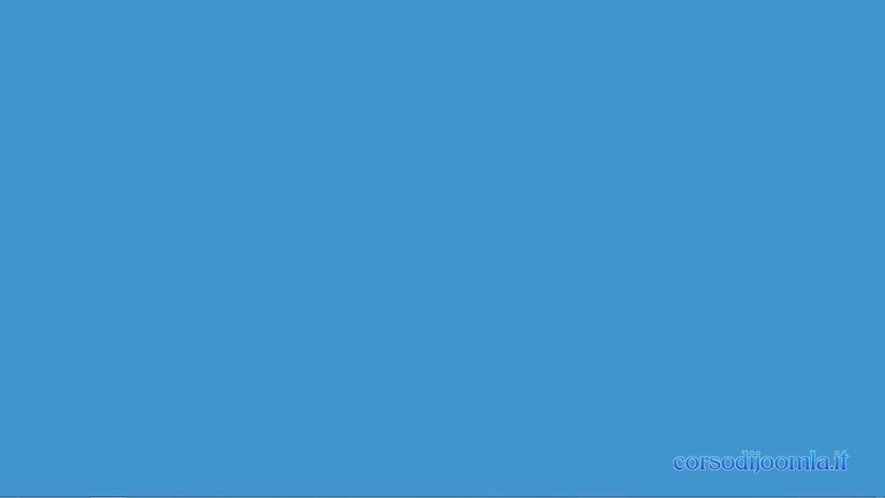
- Right-click the EasyPHP tray icon to show Explore, Administration, Local Web, Restart and Stop
{"action": "right_click", "coordinate": [852, 478]}
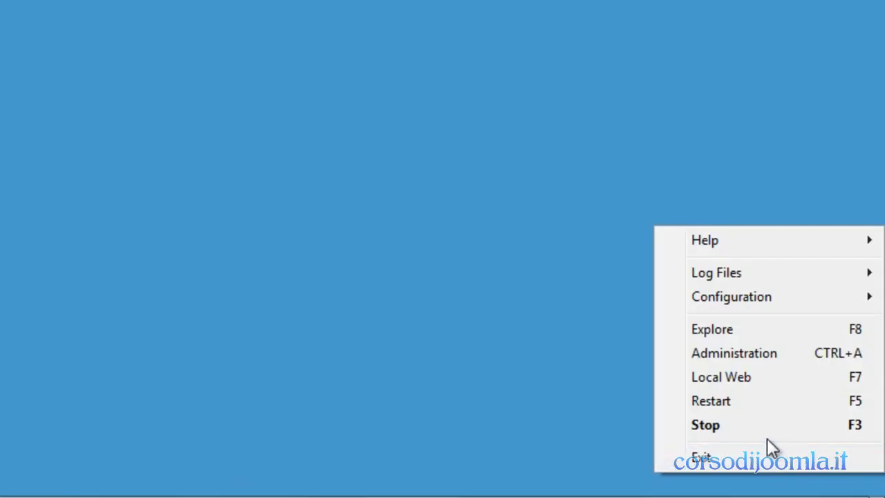
- Open EasyPHP Administration and launch the MySQL Administration : PhpMyAdmin module
{"action": "left_click", "coordinate": [738, 356]}
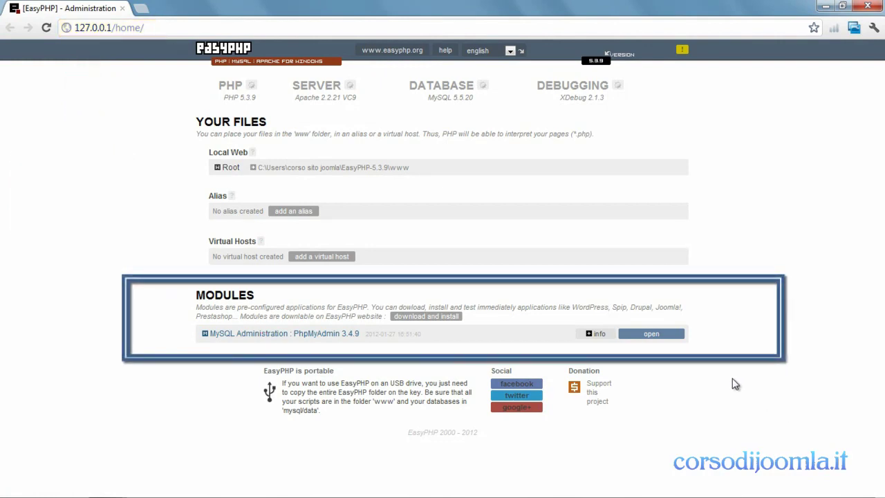
{"action": "left_click", "coordinate": [656, 336]}
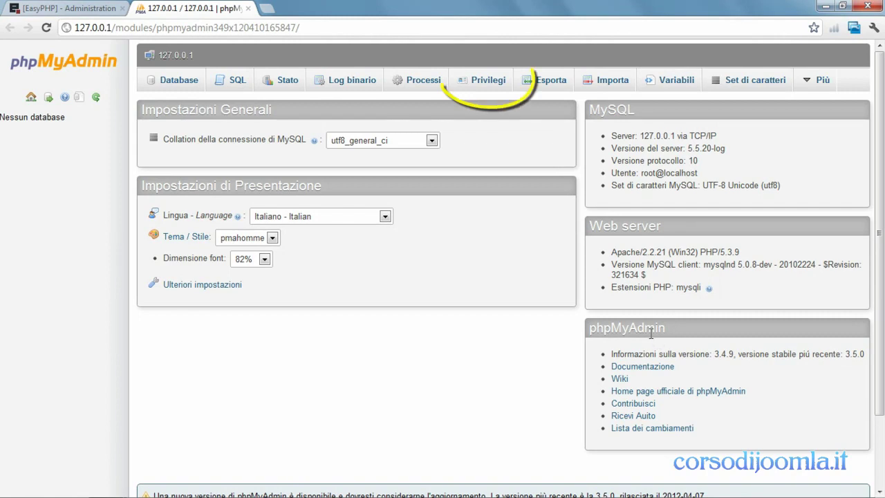
- Open the Privilegi tab and start the 'Aggiungi un nuovo utente' form
{"action": "left_click", "coordinate": [491, 85]}
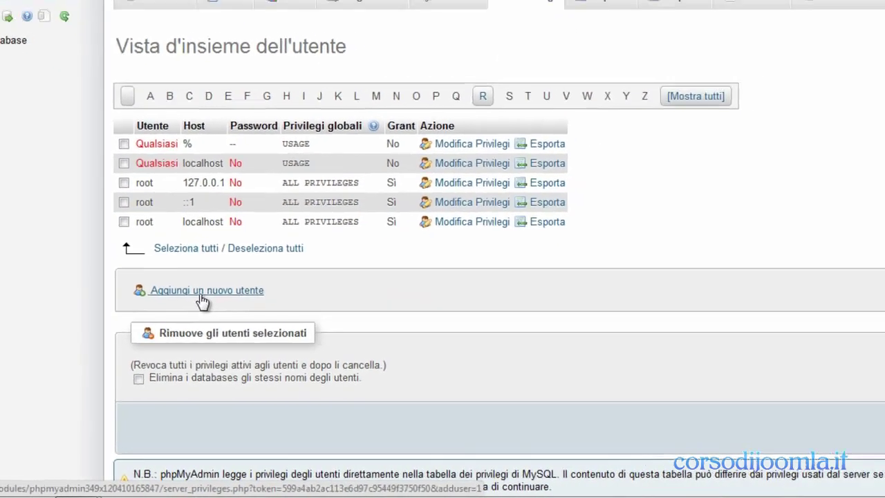
{"action": "left_click", "coordinate": [201, 299]}
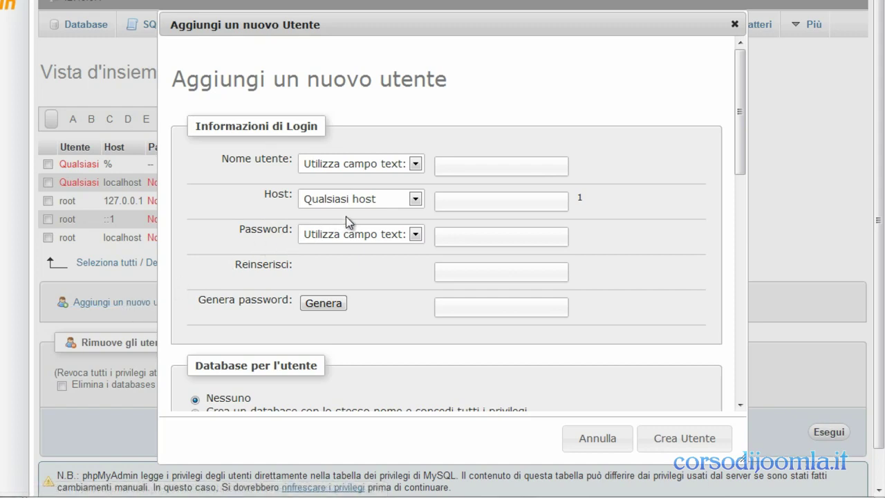
- Enter user name admin, host Locale (localhost), and type the account password in both password fields
{"action": "left_click", "coordinate": [456, 170]}
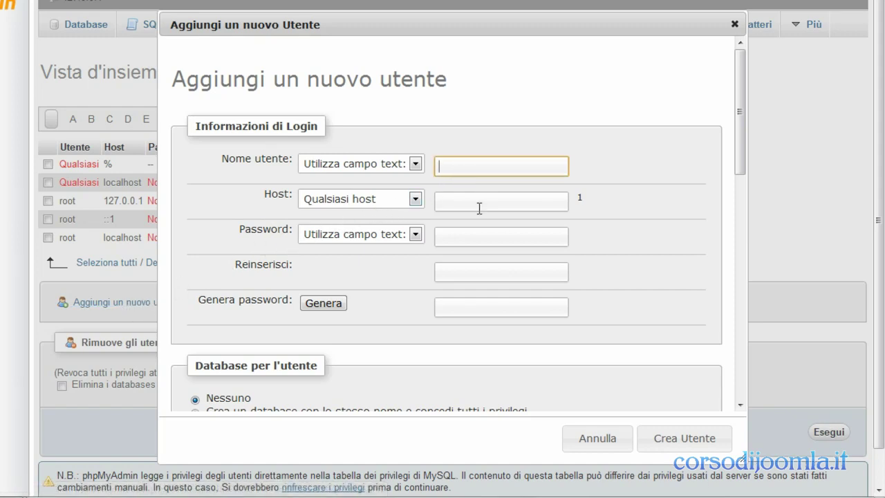
{"action": "type", "text": "admin"}
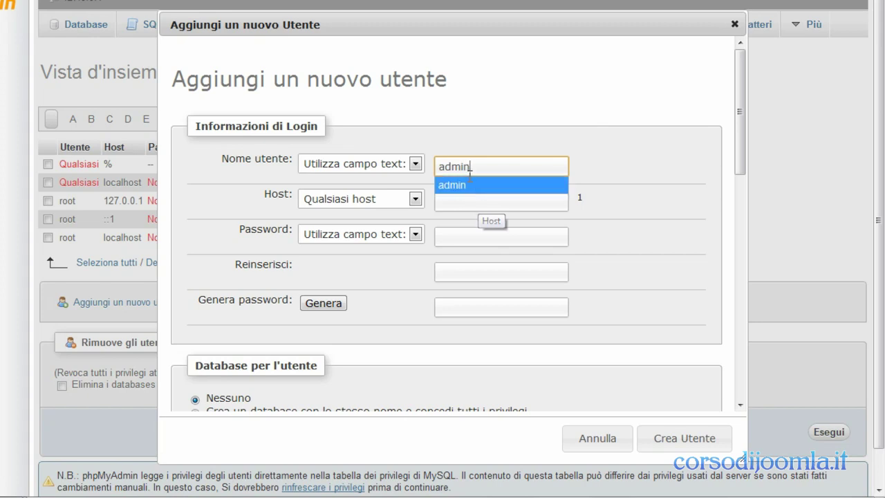
{"action": "left_click", "coordinate": [463, 185]}
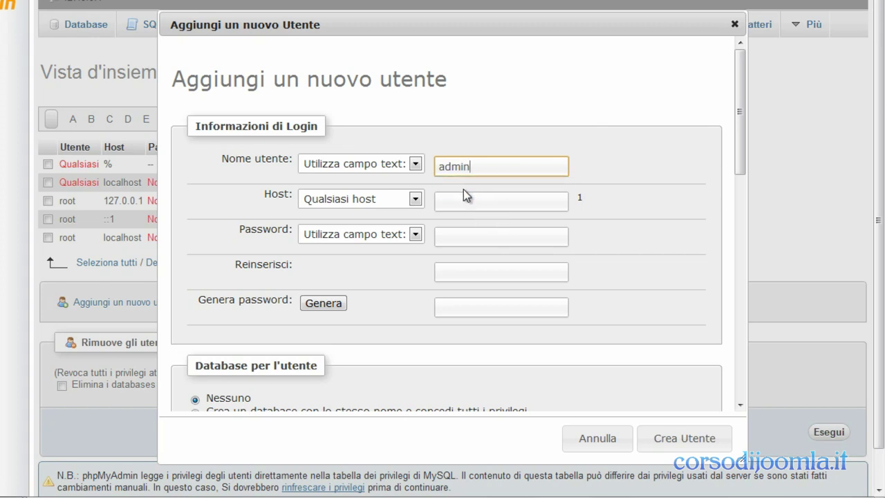
{"action": "left_click", "coordinate": [416, 205]}
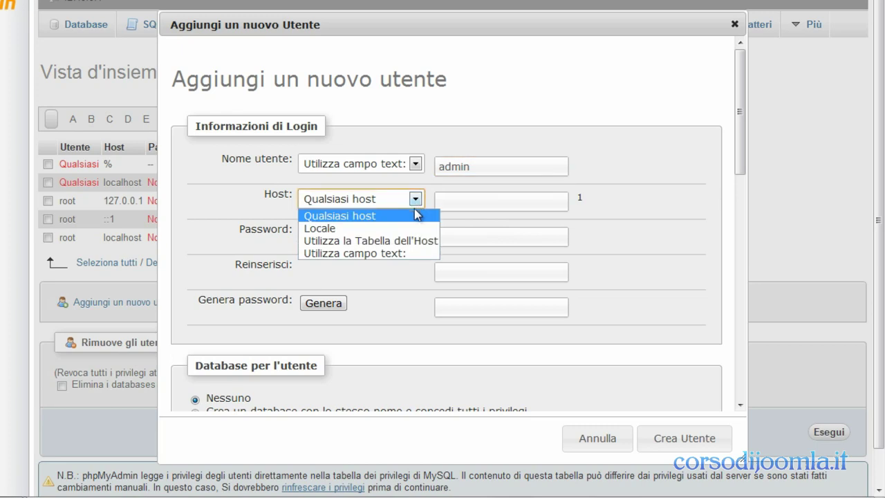
{"action": "left_click", "coordinate": [414, 231]}
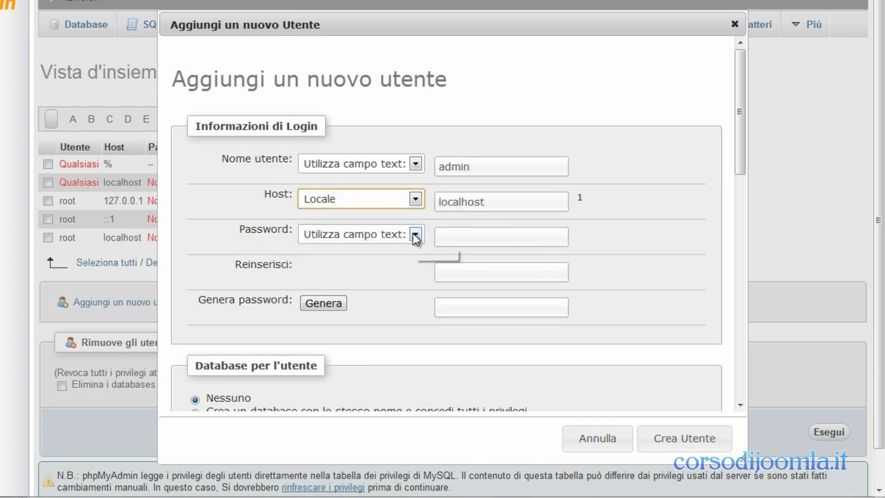
{"action": "left_click", "coordinate": [467, 234]}
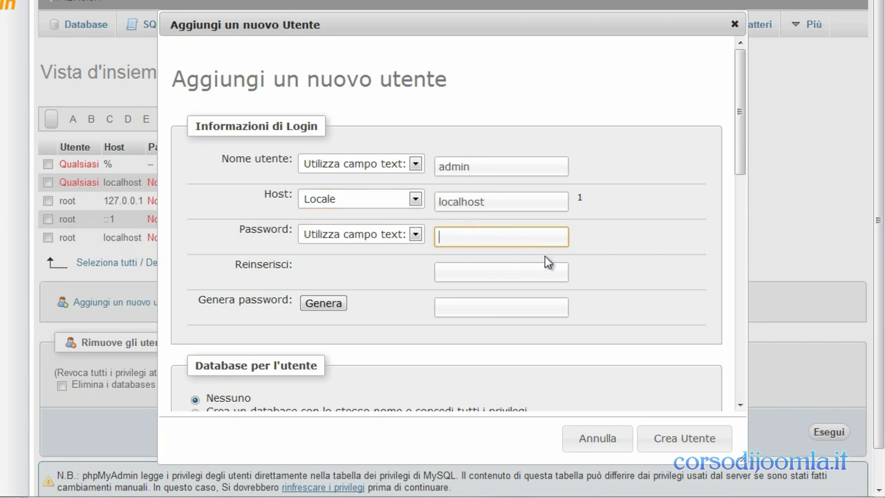
{"action": "type", "text": "admin"}
{"action": "left_click", "coordinate": [485, 277]}
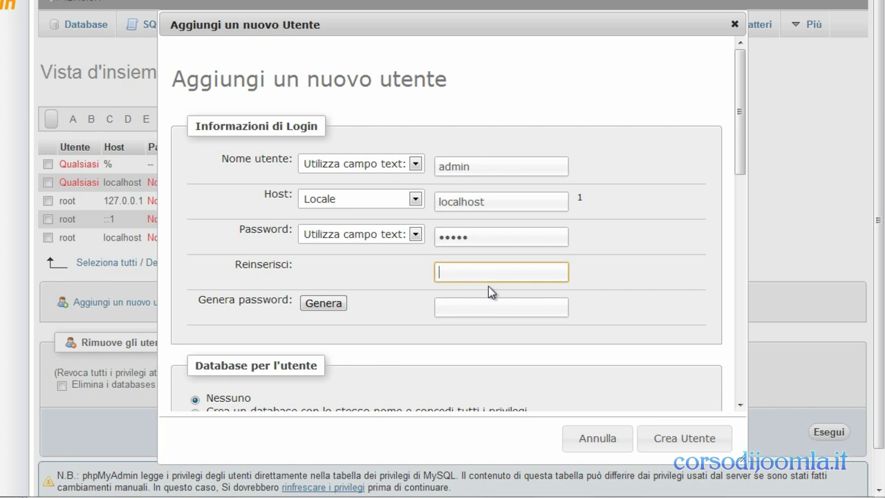
{"action": "type", "text": "admi"}
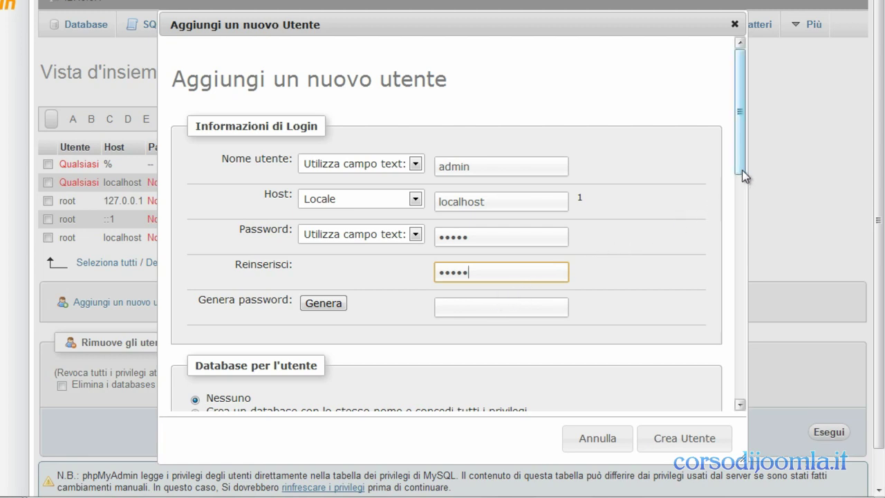
{"action": "left_click_drag", "start_coordinate": [743, 176], "coordinate": [759, 300]}
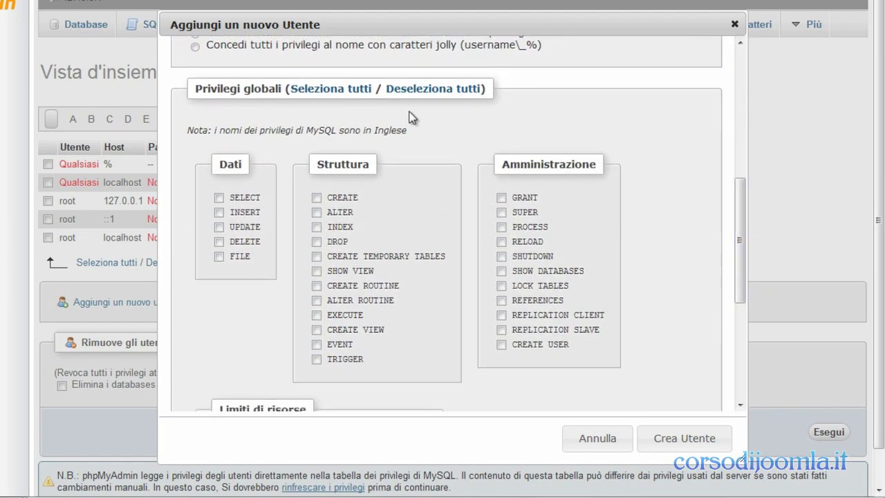
- Grant admin@localhost every global privilege with 'Seleziona tutti' and create the user
{"action": "left_click", "coordinate": [349, 90]}
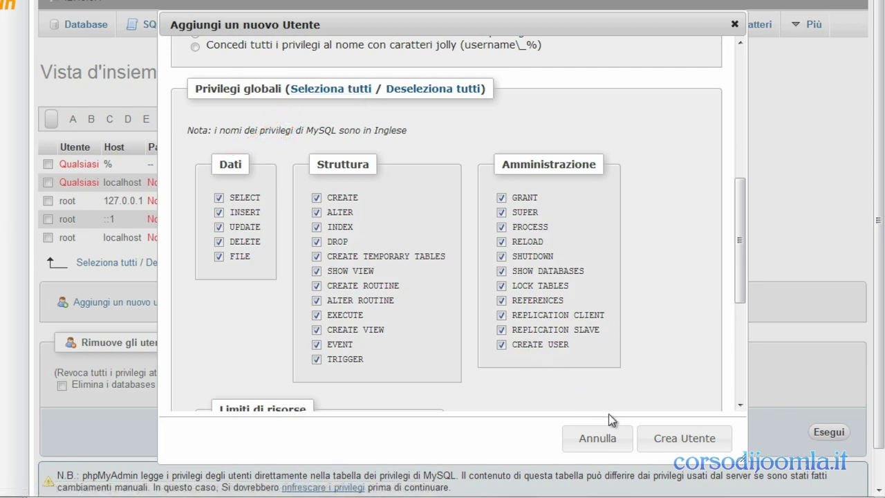
{"action": "left_click", "coordinate": [653, 444]}
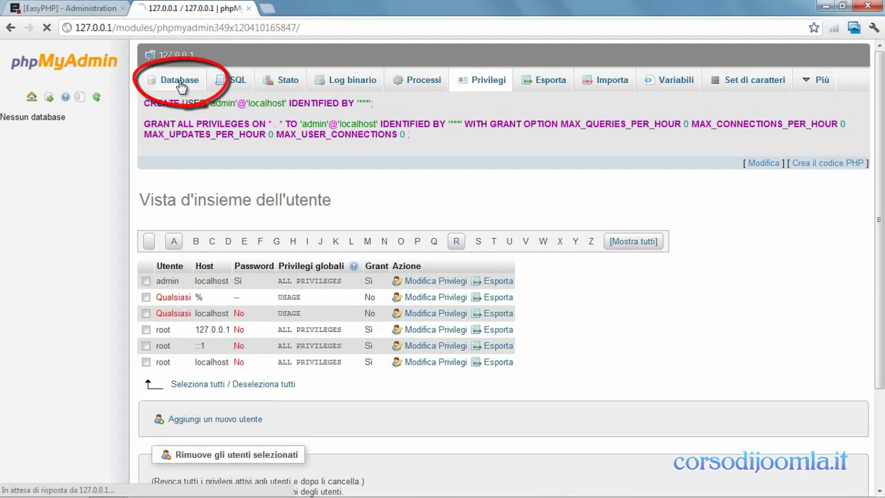
- On the Database page, create a new empty database named 'database_demo'
{"action": "left_click", "coordinate": [243, 55]}
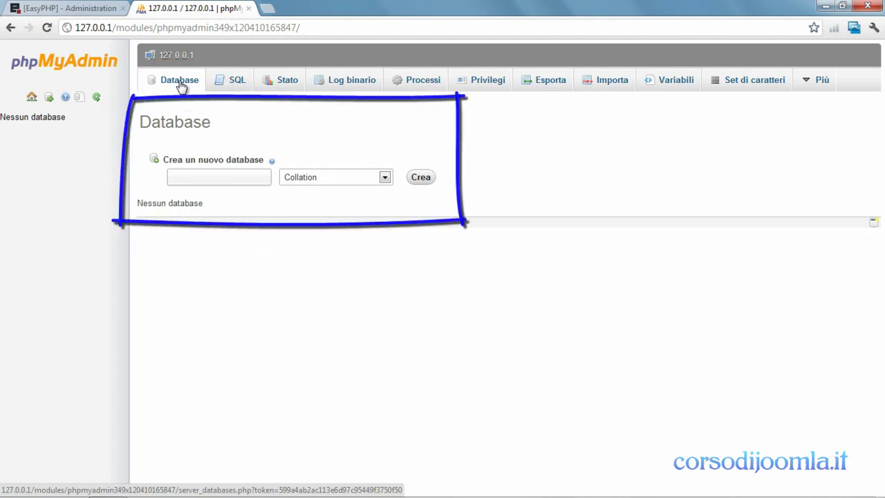
{"action": "left_click", "coordinate": [190, 177]}
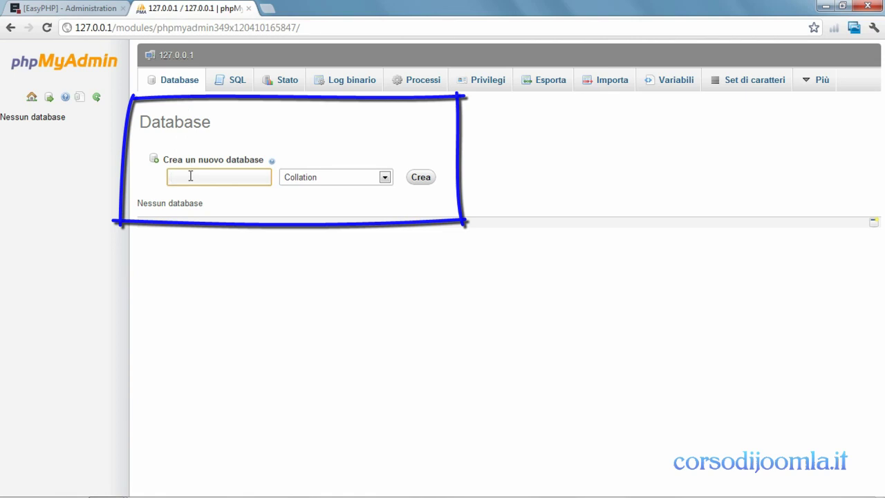
{"action": "type", "text": "database_demo"}
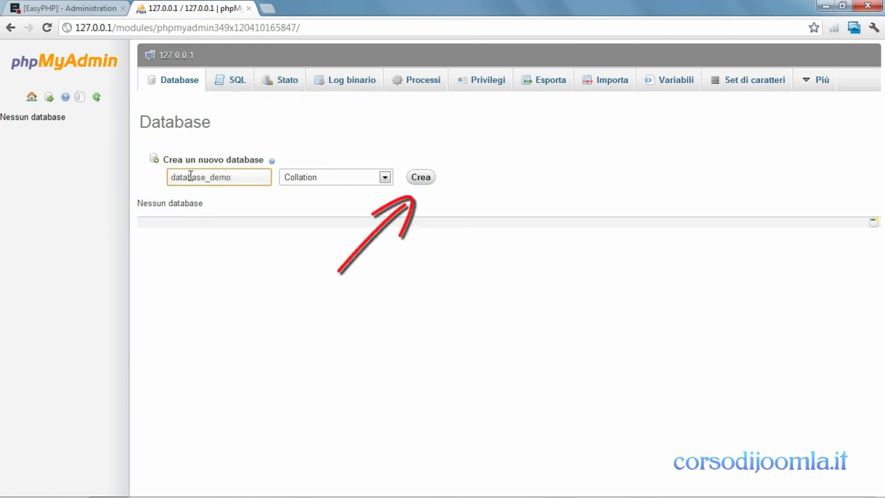
{"action": "left_click", "coordinate": [421, 178]}
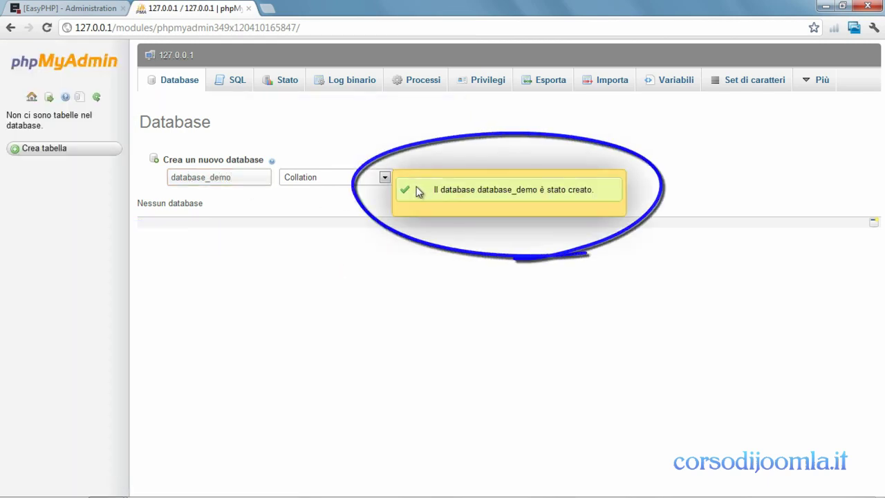